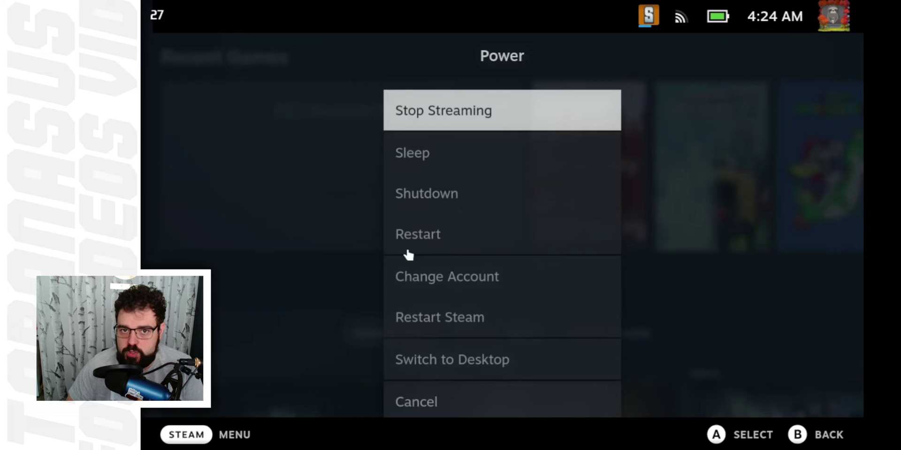
Switch the Steam Deck to desktop mode and launch Chiaki from the Games menu
{"action": "left_click", "coordinate": [475, 353]}
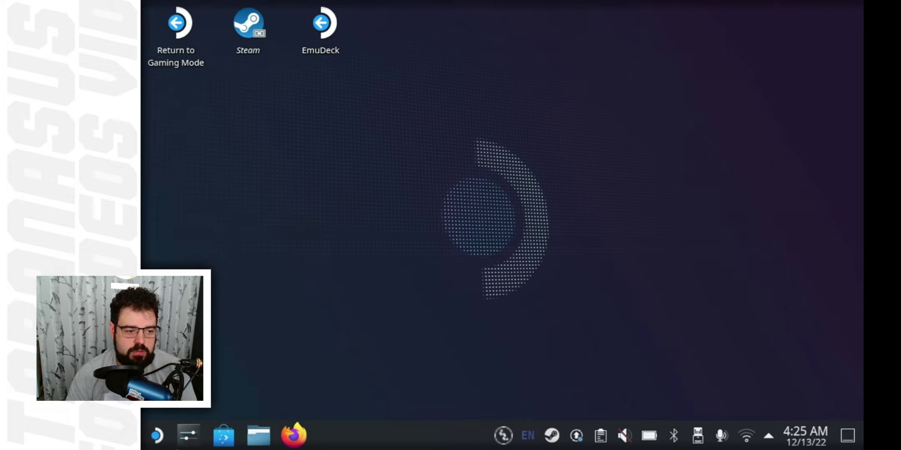
{"action": "left_click", "coordinate": [157, 436]}
{"action": "mouse_move", "coordinate": [221, 187]}
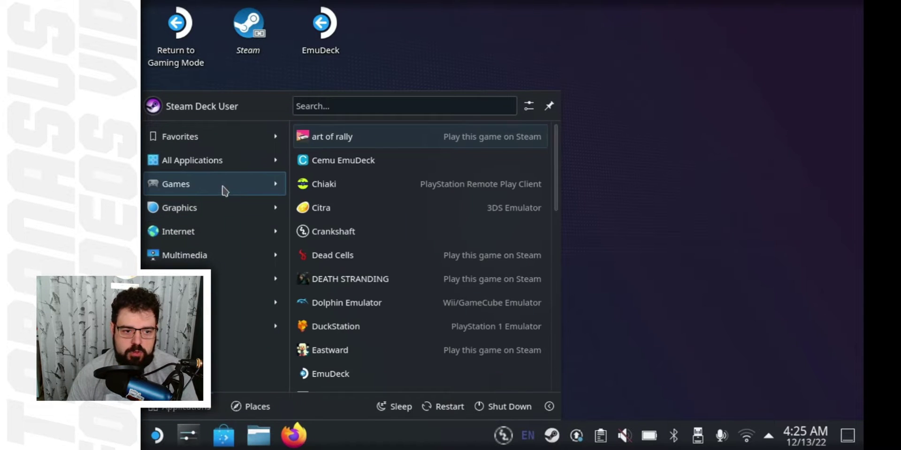
{"action": "left_click", "coordinate": [372, 191]}
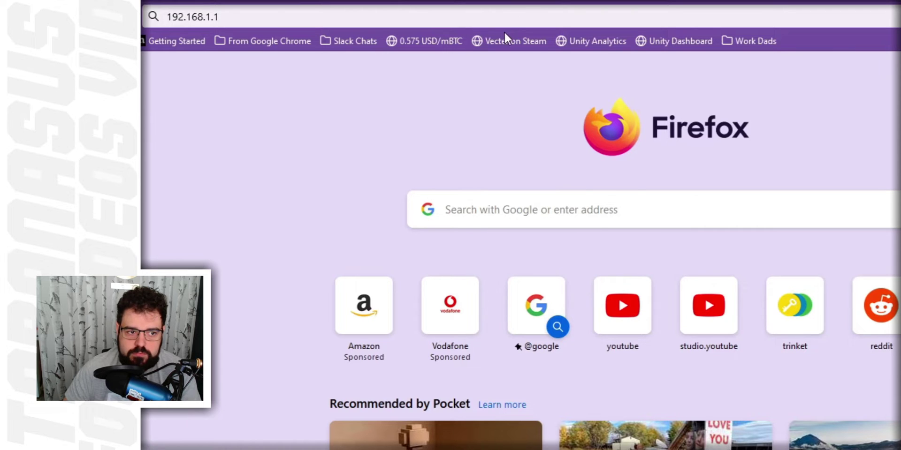
Load 192.168.1.1, sign in with the saved router login, and open Application > Port Forwarding
{"action": "key", "text": "Return"}
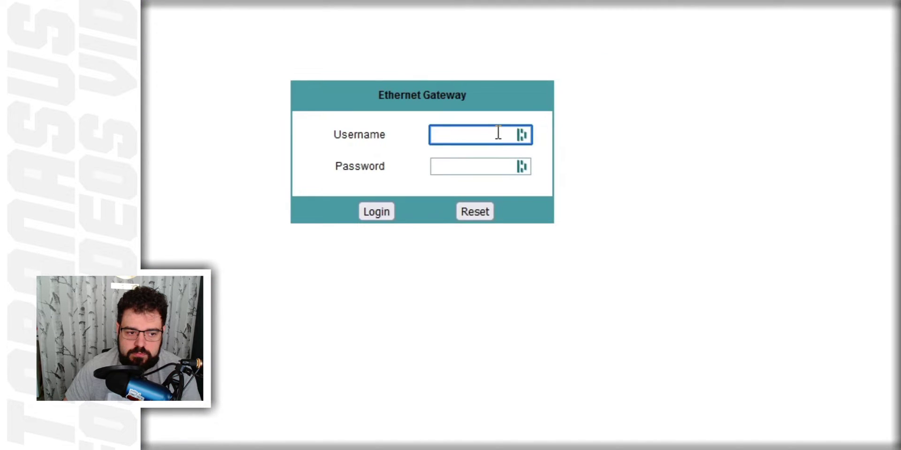
{"action": "left_click", "coordinate": [498, 134]}
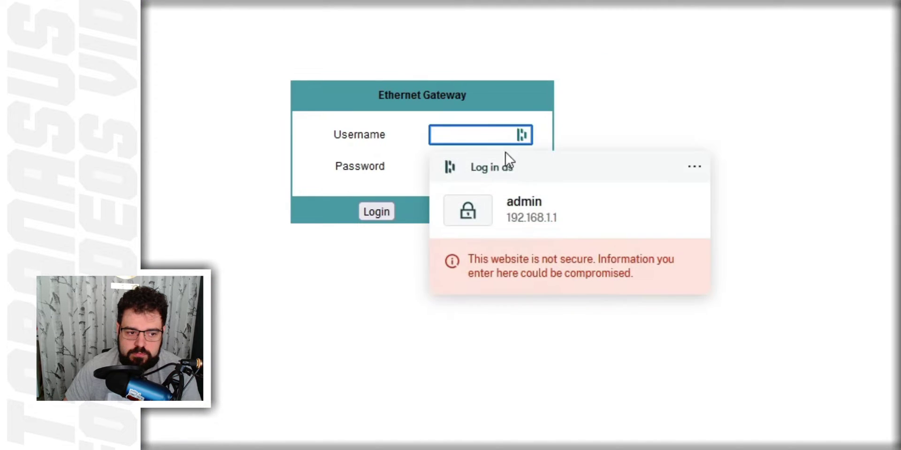
{"action": "left_click", "coordinate": [512, 208]}
{"action": "left_click", "coordinate": [378, 212]}
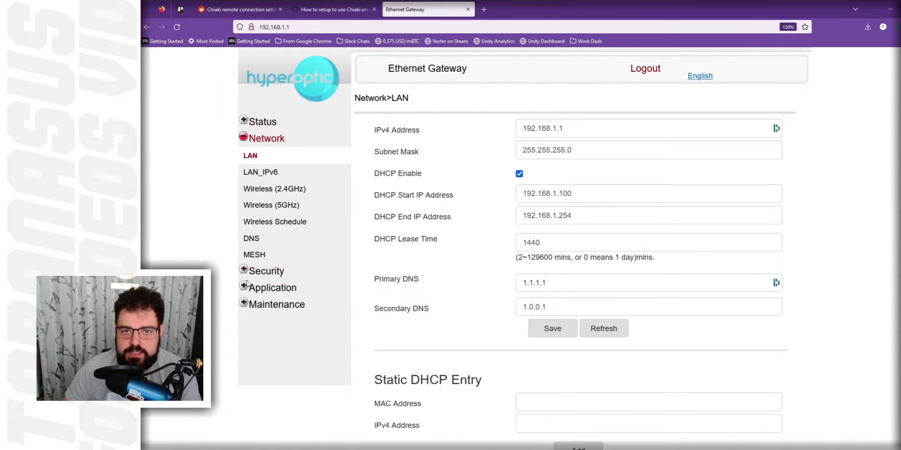
{"action": "left_click", "coordinate": [247, 285]}
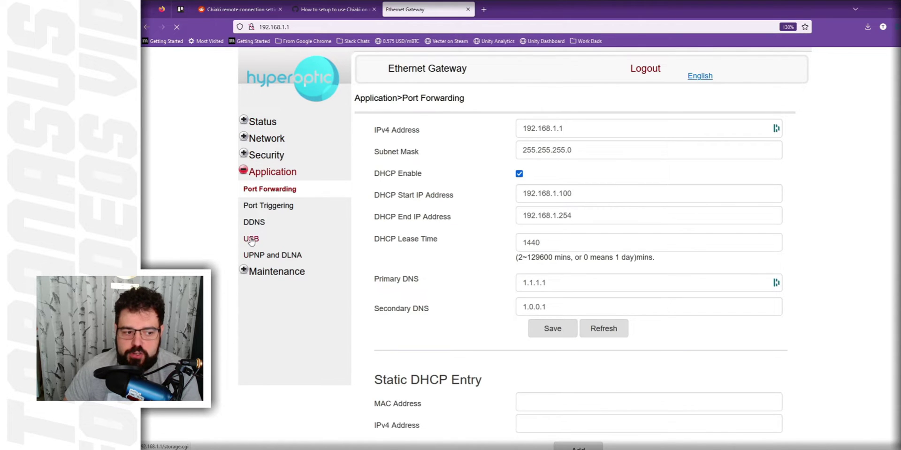
{"action": "left_click", "coordinate": [578, 151]}
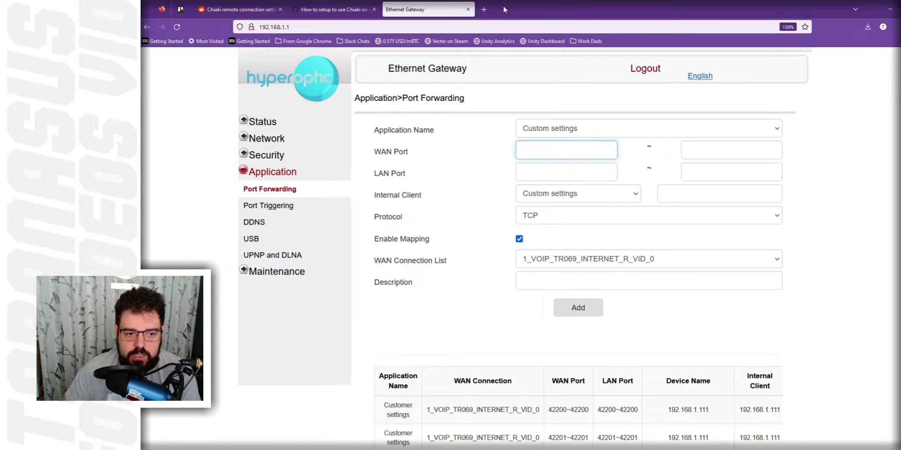
Add a TCP/UDP rule forwarding ports 9295~9297 to 192.168.1.131, described 'PS4 Remote Play'
{"action": "left_click", "coordinate": [330, 10]}
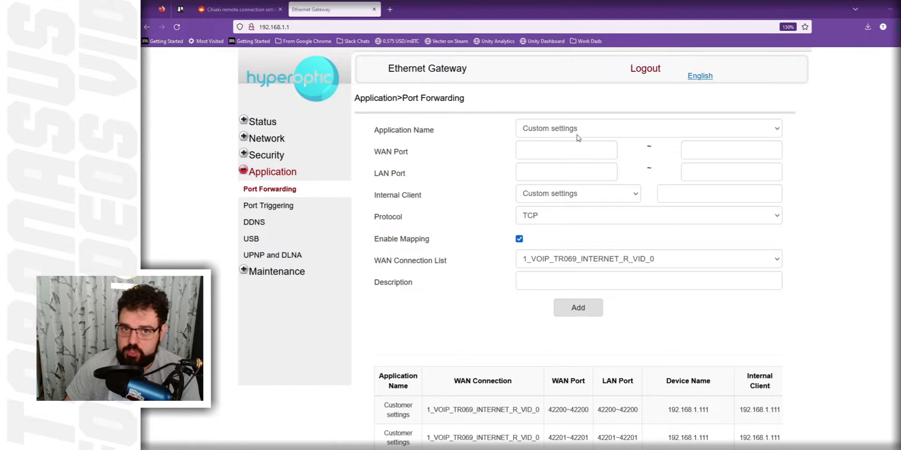
{"action": "left_click", "coordinate": [568, 149]}
{"action": "type", "text": "9295"}
{"action": "key", "text": "Tab"}
{"action": "type", "text": "9297"}
{"action": "key", "text": "Tab"}
{"action": "type", "text": "9295"}
{"action": "key", "text": "Tab"}
{"action": "type", "text": "9297"}
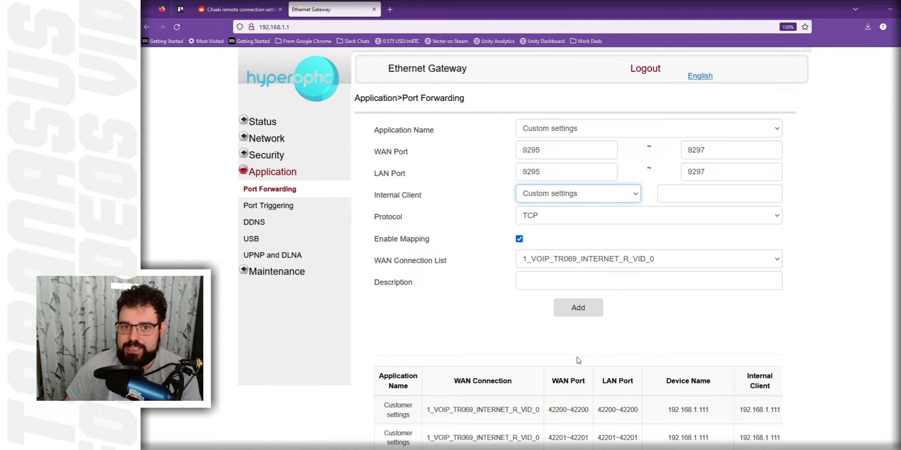
{"action": "key", "text": "Tab"}
{"action": "type", "text": "192.168.1.131"}
{"action": "key", "text": "Tab"}
{"action": "key", "text": "Down"}
{"action": "key", "text": "Tab"}
{"action": "key", "text": "Tab"}
{"action": "key", "text": "Tab"}
{"action": "type", "text": "PS4 Remote Play"}
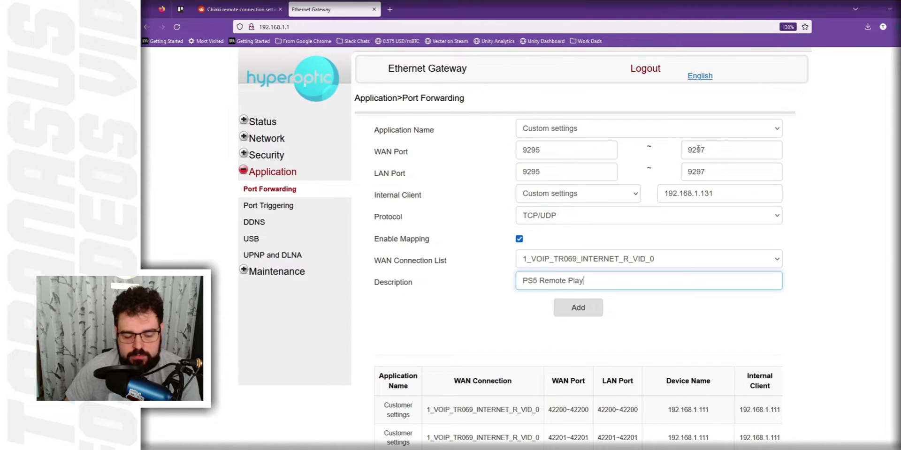
{"action": "left_click", "coordinate": [578, 308]}
Fill in a port 987 rule for 192.168.1.131 with description 'PS4 Remote Play'
{"action": "left_click", "coordinate": [567, 150]}
{"action": "type", "text": "987\t987\t987\t987"}
{"action": "left_click", "coordinate": [684, 200]}
{"action": "type", "text": "192.168.1.131"}
{"action": "left_click", "coordinate": [752, 281]}
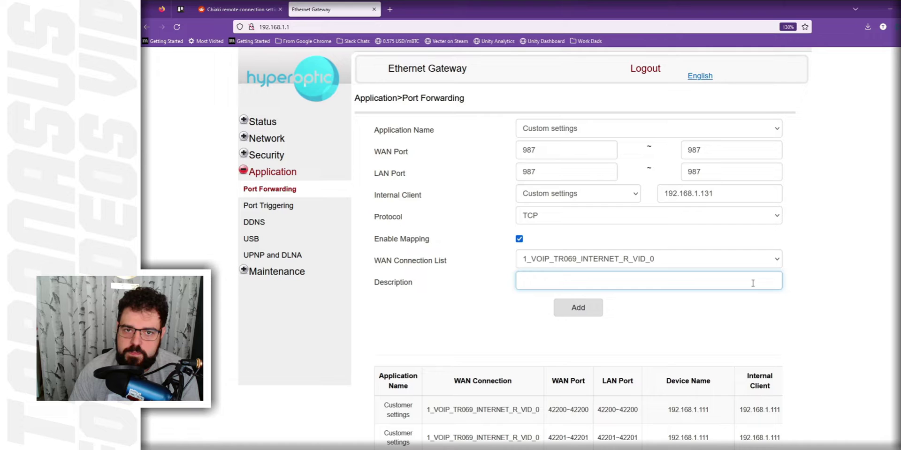
{"action": "type", "text": "PS4 Remote Play"}
{"action": "left_click", "coordinate": [578, 307]}
Re-enter port 987 to 192.168.1.131 with TCP/UDP protocol and add the rule
{"action": "left_click", "coordinate": [576, 148]}
{"action": "type", "text": "987\t987\t987\t987"}
{"action": "key", "text": "Tab"}
{"action": "key", "text": "Tab"}
{"action": "type", "text": "192.168.1.131"}
{"action": "key", "text": "Tab"}
{"action": "key", "text": "Down"}
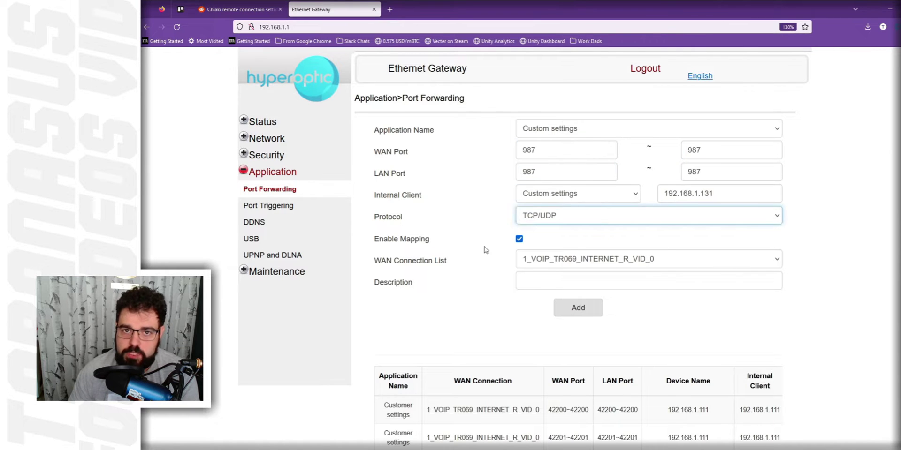
{"action": "key", "text": "Tab"}
{"action": "key", "text": "Tab"}
{"action": "key", "text": "Tab"}
{"action": "type", "text": "PS4 Remote Play"}
{"action": "left_click", "coordinate": [578, 307]}
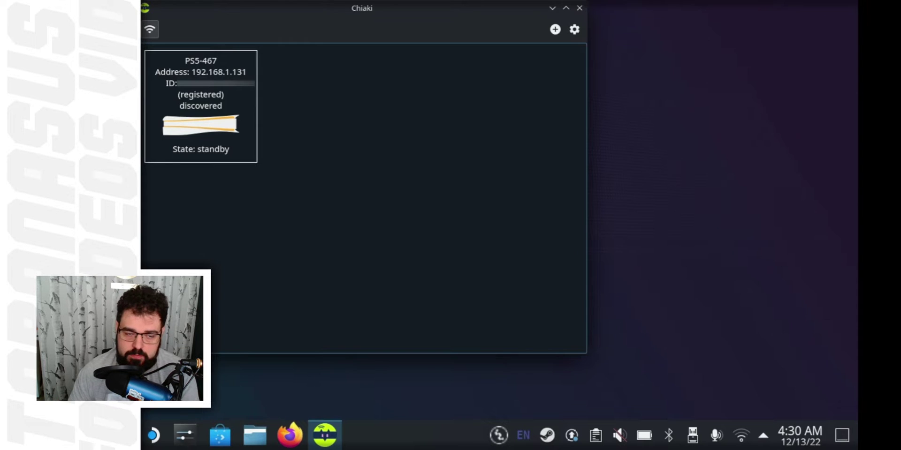
Open Add Manual Console, choose registered console PS5-467, and select the empty Host field
{"action": "left_click", "coordinate": [555, 29]}
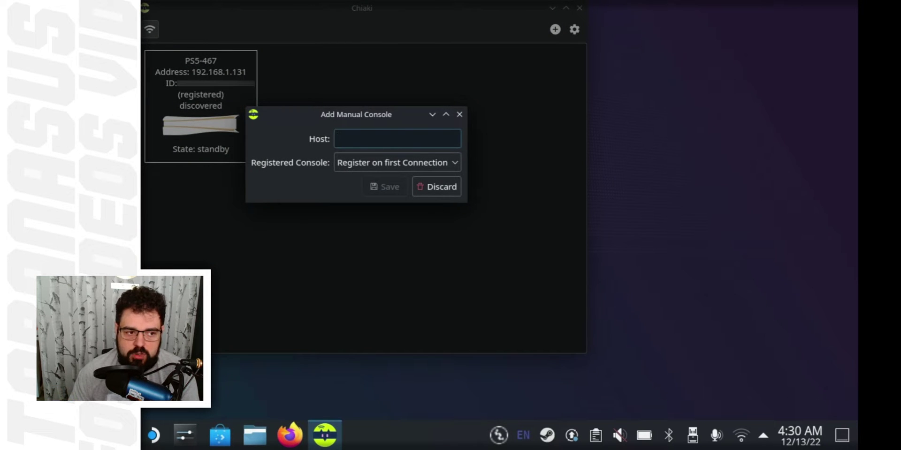
{"action": "left_click", "coordinate": [397, 162]}
{"action": "left_click", "coordinate": [396, 197]}
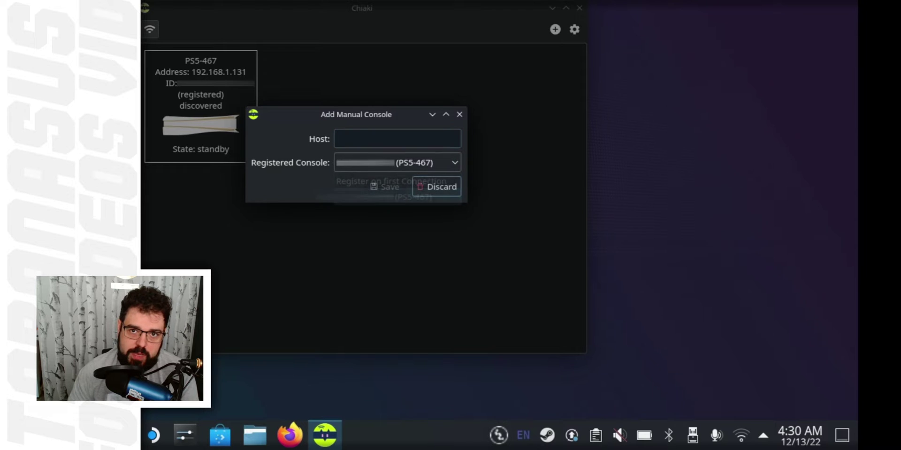
{"action": "left_click", "coordinate": [397, 139]}
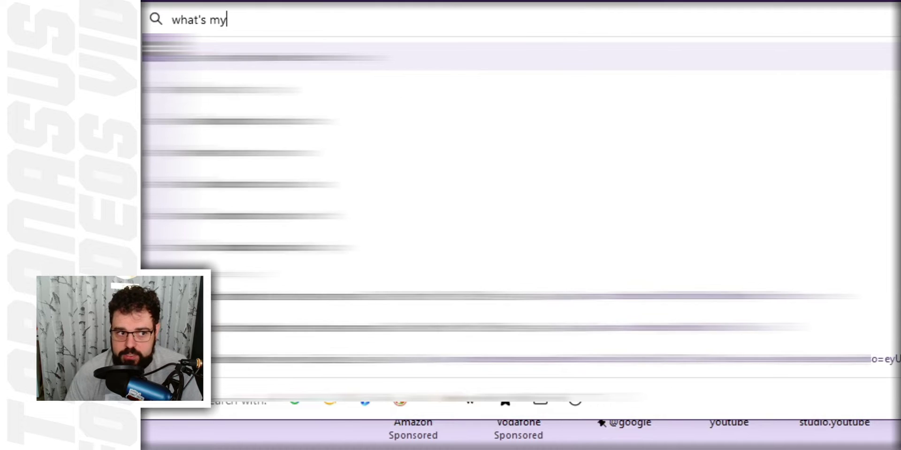
Search Google for 'what's my ipv4' and open the My IP Address site, accepting its privacy prompt
{"action": "type", "text": "ip"}
{"action": "key", "text": "Return"}
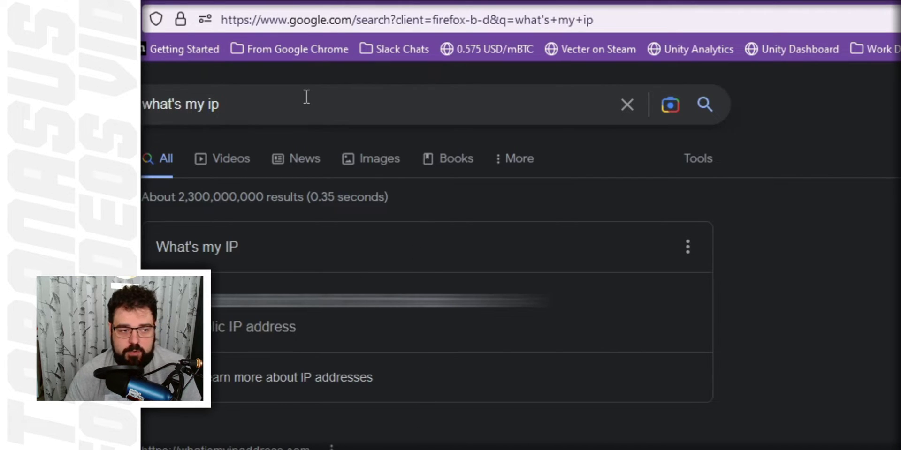
{"action": "left_click", "coordinate": [206, 104]}
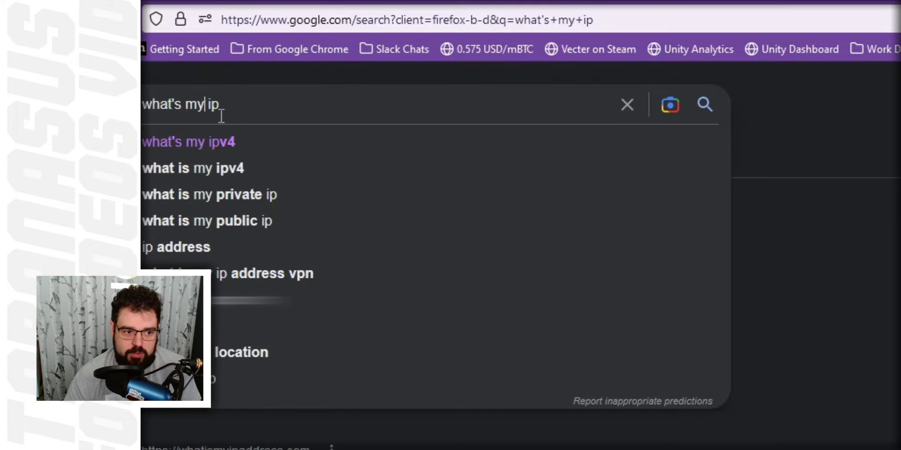
{"action": "left_click", "coordinate": [306, 142]}
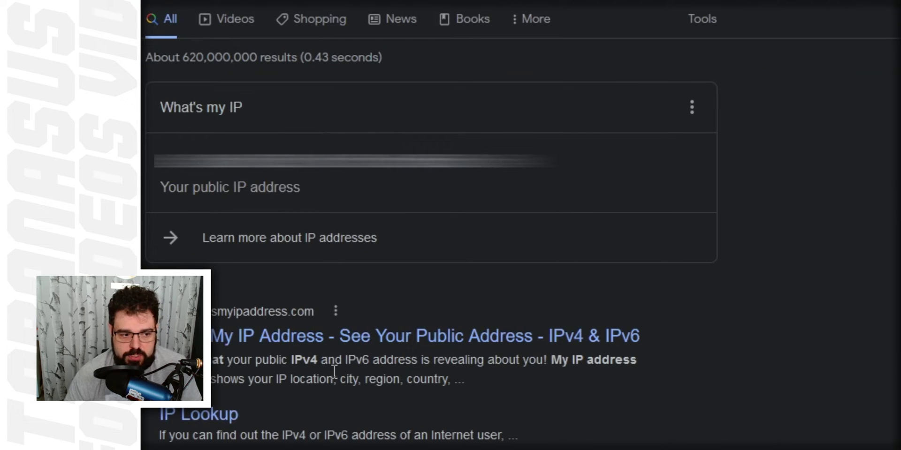
{"action": "left_click", "coordinate": [358, 342]}
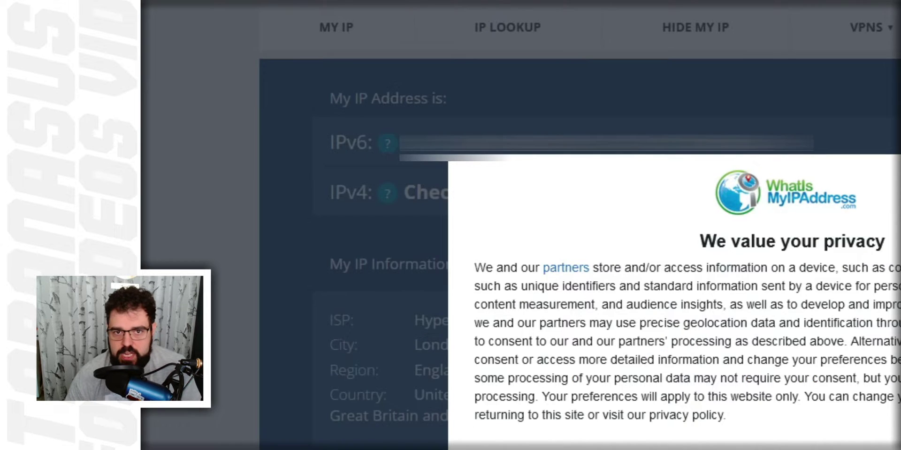
{"action": "left_click", "coordinate": [625, 263]}
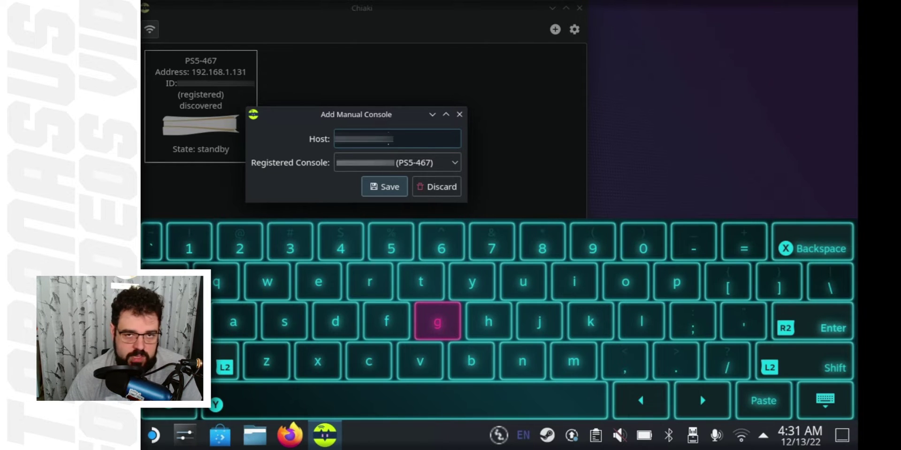
Save the PS5-467 manual console entry and hide the on-screen keyboard
{"action": "key", "text": "Return"}
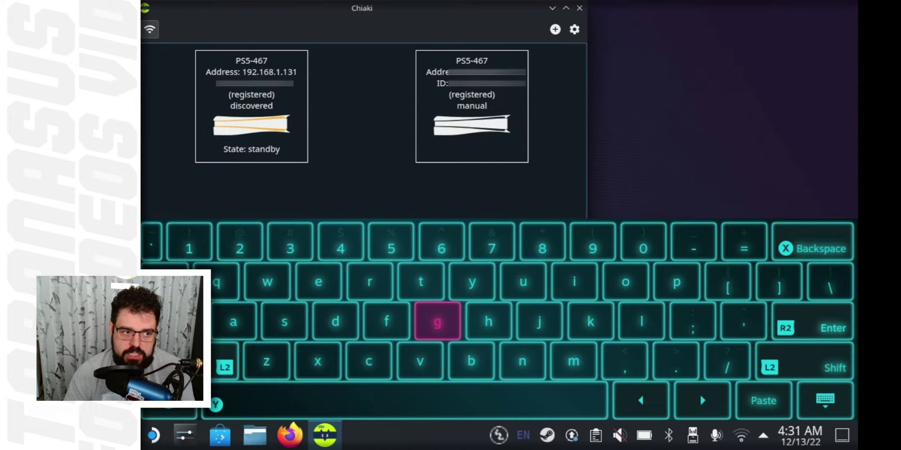
{"action": "left_click", "coordinate": [825, 400]}
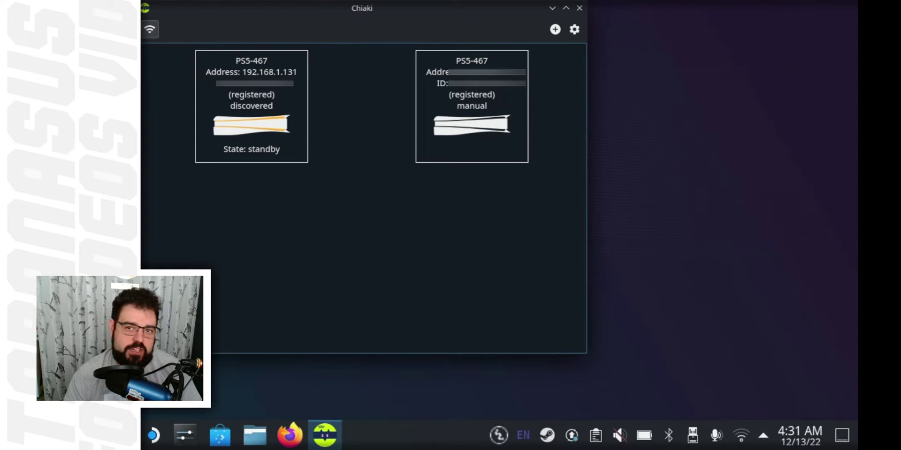
Try connecting to the manual PS5-467, dismiss the refused errors, then send it a wakeup packet
{"action": "double_click", "coordinate": [472, 106]}
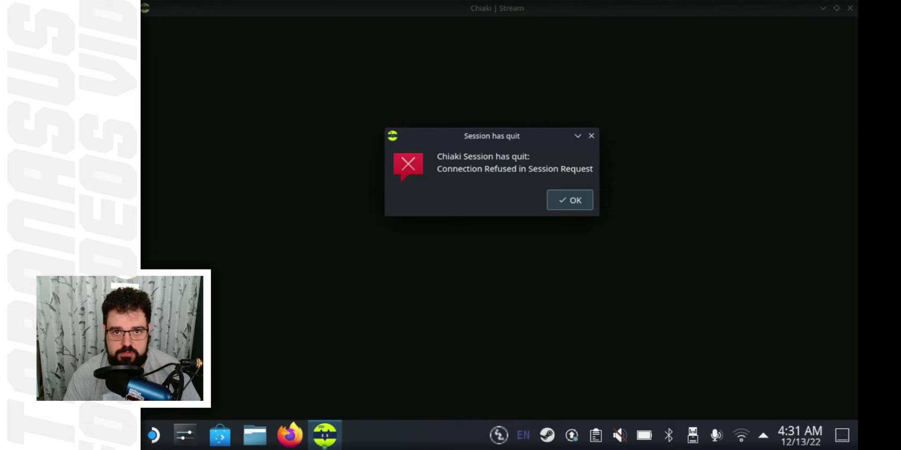
{"action": "left_click", "coordinate": [570, 199]}
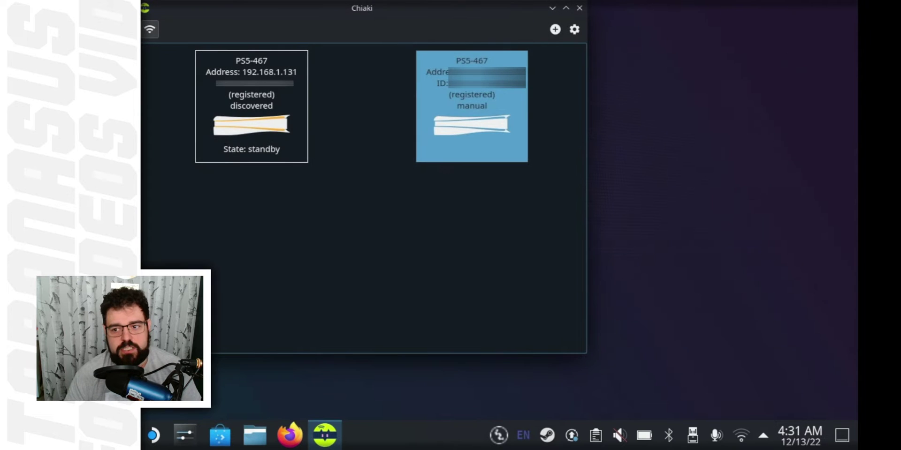
{"action": "key", "text": "Return"}
{"action": "left_click", "coordinate": [572, 216]}
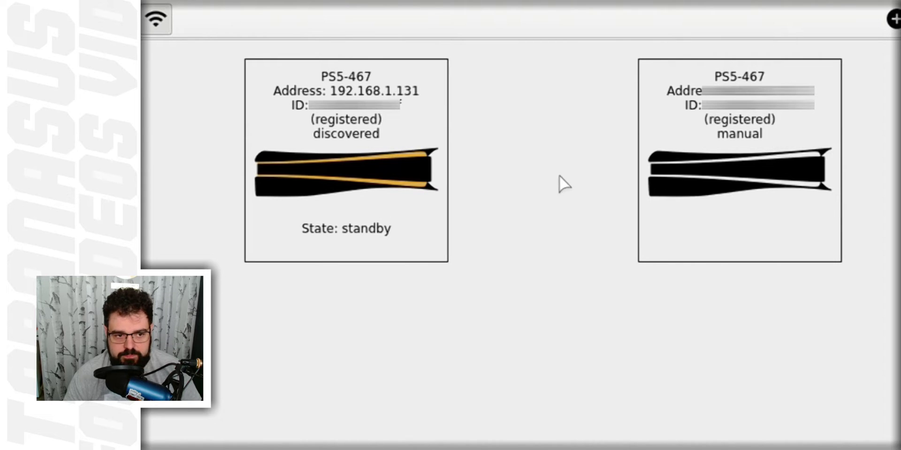
{"action": "right_click", "coordinate": [765, 194]}
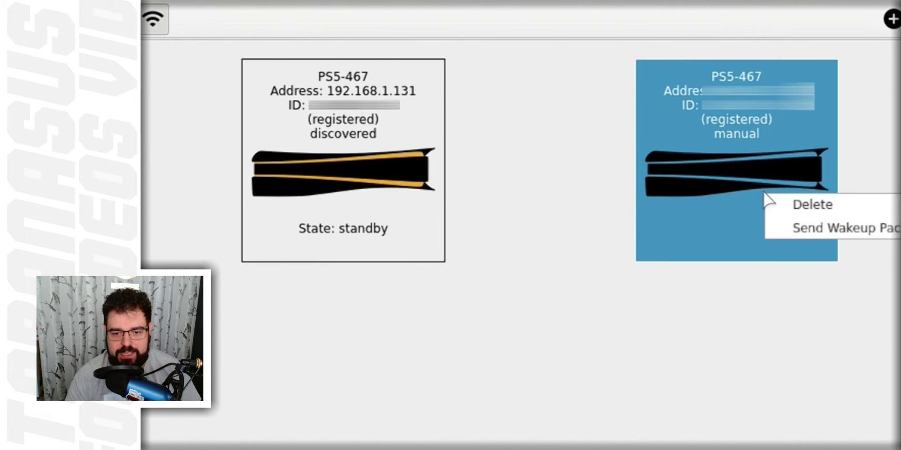
{"action": "left_click", "coordinate": [826, 228]}
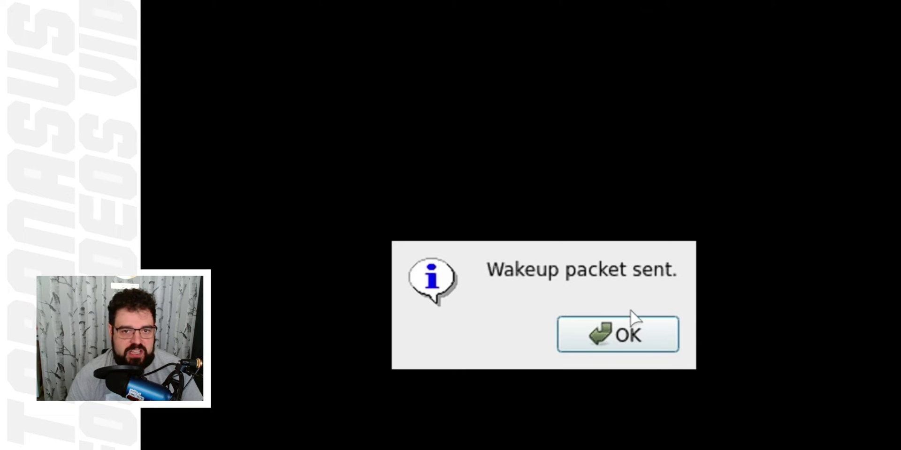
Dismiss the 'Wakeup packet sent.' notice and start streaming from the manual PS5-467 entry
{"action": "left_click", "coordinate": [629, 329]}
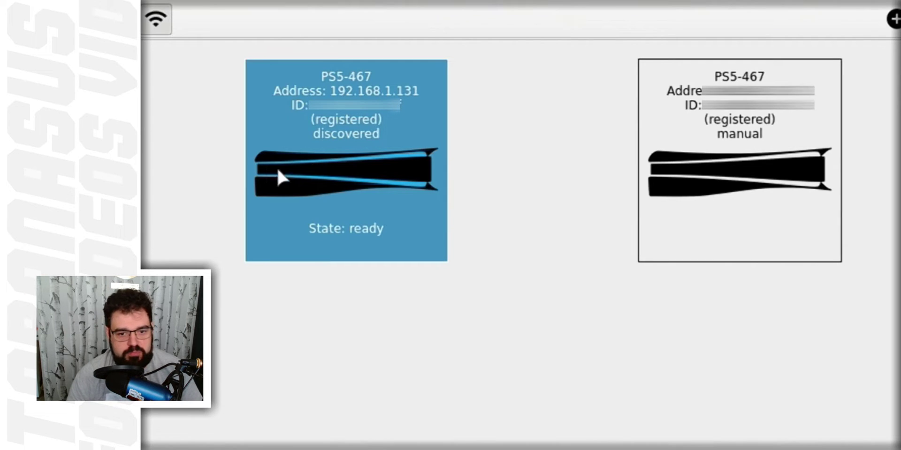
{"action": "double_click", "coordinate": [725, 201]}
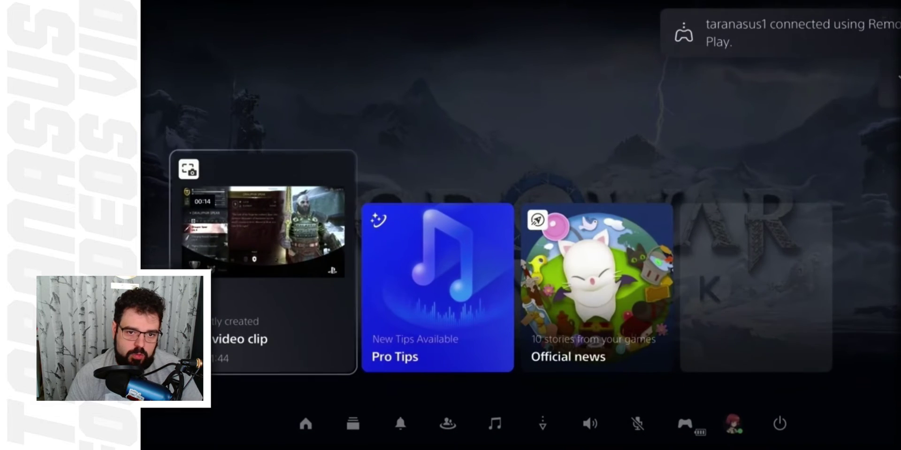
Open PS5 Remote Play's Controller settings and enter Edit Layout to reach the Buttons page
{"action": "key", "text": "Right"}
{"action": "key", "text": "Right"}
{"action": "key", "text": "Right"}
{"action": "key", "text": "Right"}
{"action": "key", "text": "Right"}
{"action": "key", "text": "Right"}
{"action": "key", "text": "Right"}
{"action": "key", "text": "Right"}
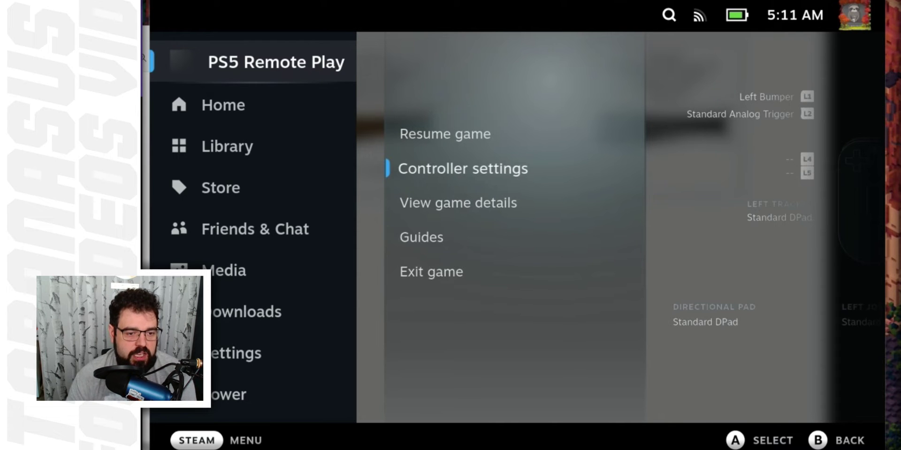
{"action": "key", "text": "Return"}
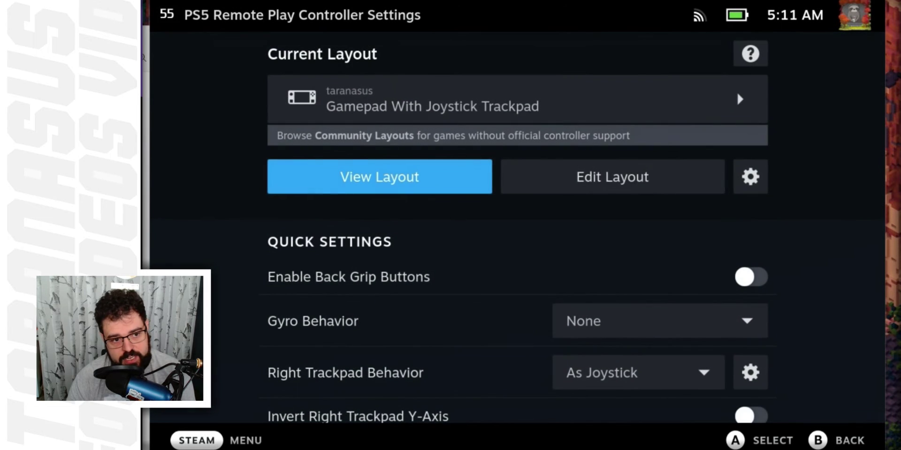
{"action": "key", "text": "Right"}
{"action": "key", "text": "Return"}
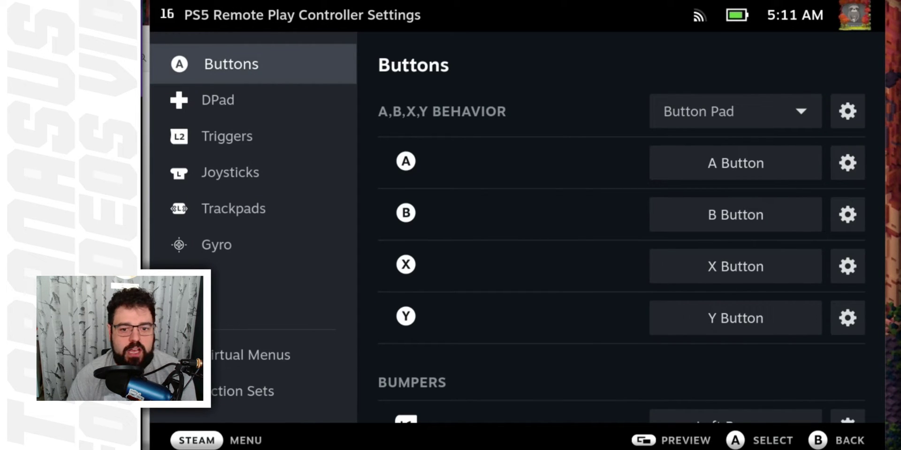
Map the R5 back grip to Mouse > Right Mouse Click
{"action": "key", "text": "Right"}
{"action": "key", "text": "Down"}
{"action": "key", "text": "Down"}
{"action": "key", "text": "Down"}
{"action": "key", "text": "Down"}
{"action": "key", "text": "Down"}
{"action": "key", "text": "Down"}
{"action": "key", "text": "Down"}
{"action": "key", "text": "Down"}
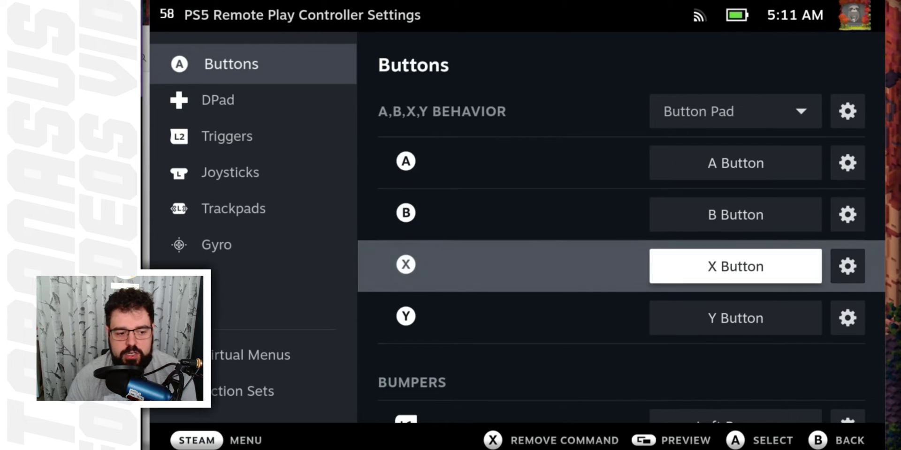
{"action": "key", "text": "Down"}
{"action": "key", "text": "Down"}
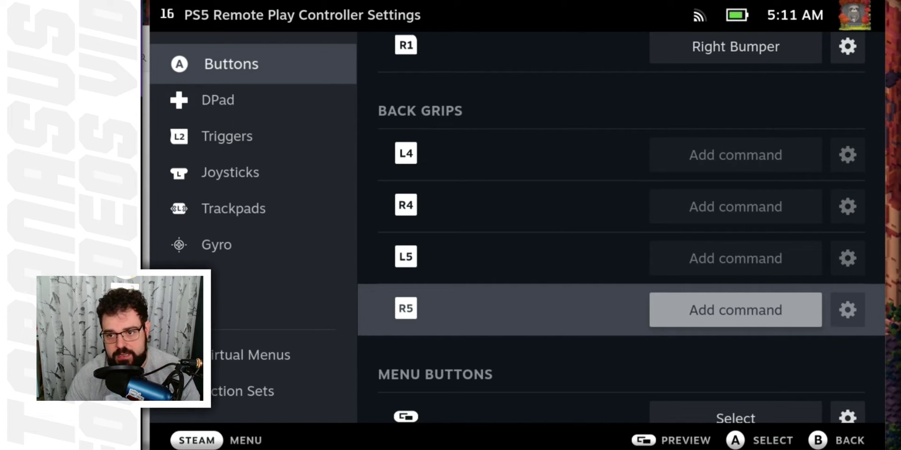
{"action": "key", "text": "Return"}
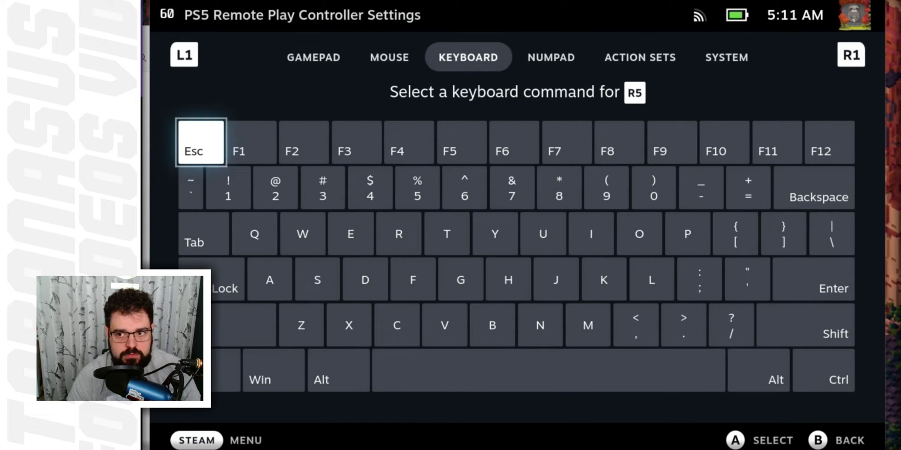
{"action": "key", "text": "Page_Up"}
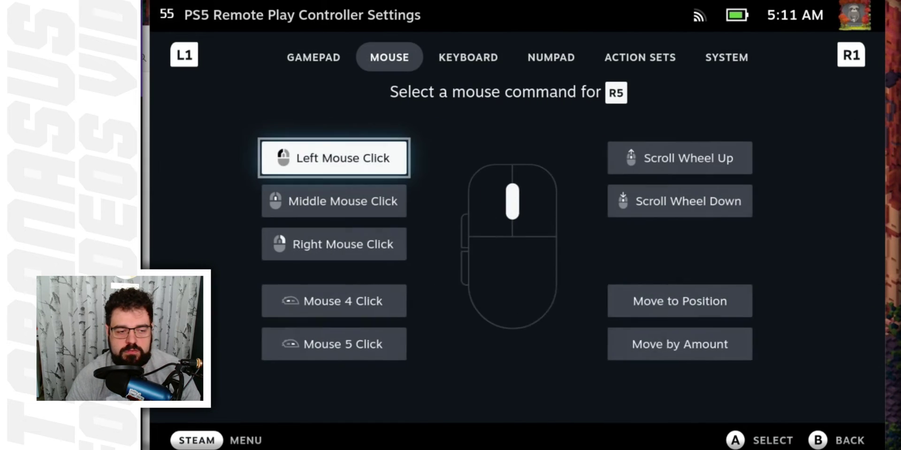
{"action": "key", "text": "Down"}
{"action": "key", "text": "Down"}
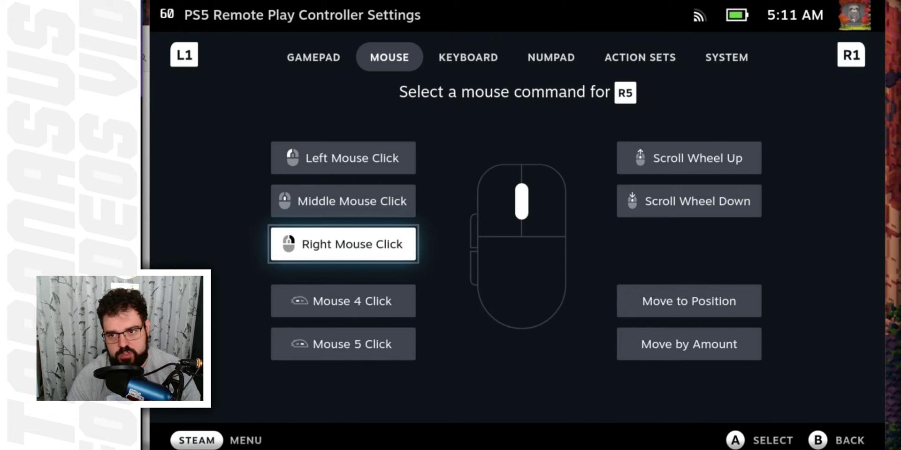
{"action": "key", "text": "Return"}
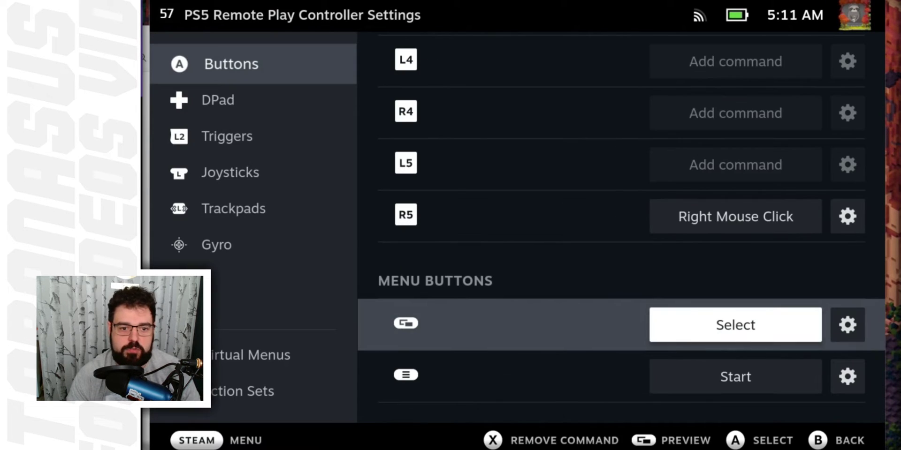
Map the L5 back grip to Mouse > Left Mouse Click
{"action": "key", "text": "Up"}
{"action": "key", "text": "Up"}
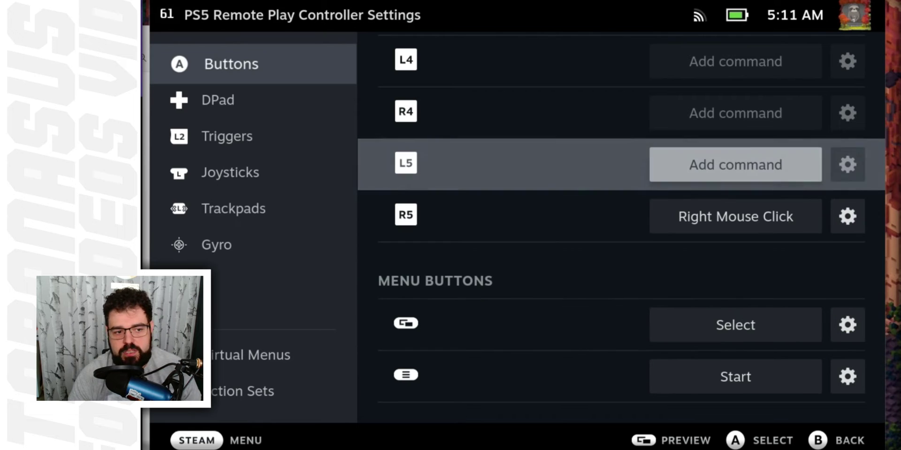
{"action": "key", "text": "Return"}
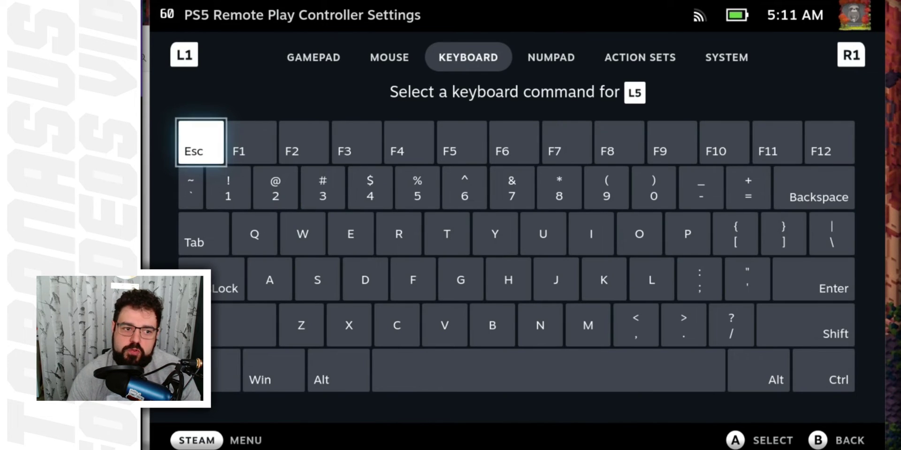
{"action": "key", "text": "ctrl+shift+Tab"}
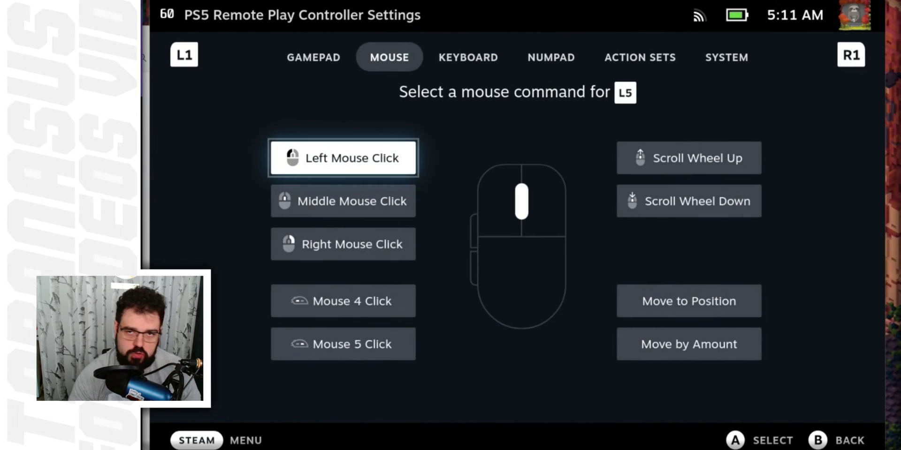
{"action": "key", "text": "Return"}
{"action": "key", "text": "Down"}
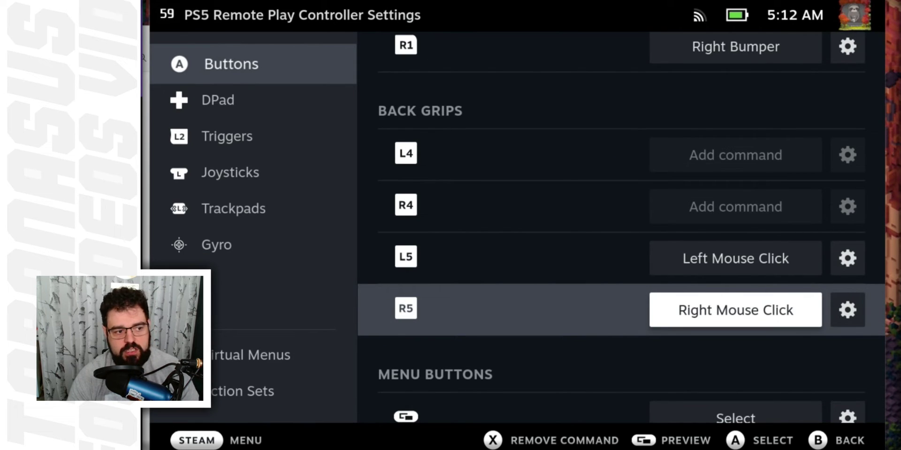
In the Trackpads settings, set Right Trackpad Behavior to As Mouse
{"action": "key", "text": "Down"}
{"action": "key", "text": "Down"}
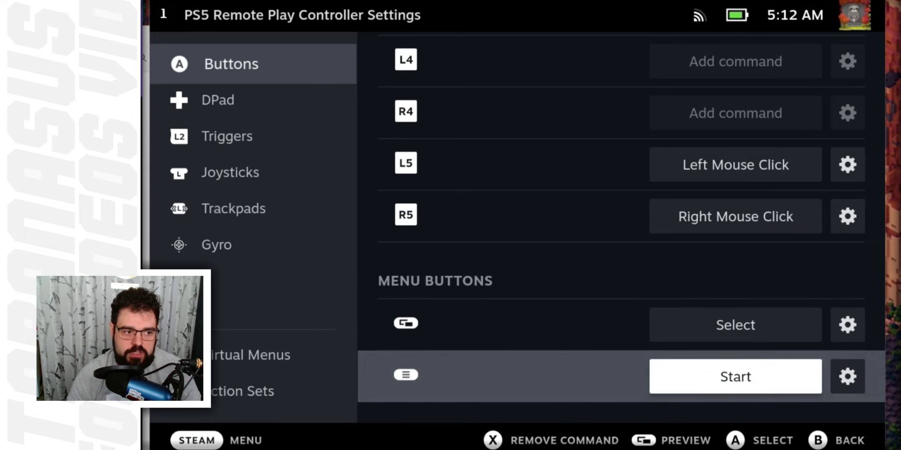
{"action": "key", "text": "Up"}
{"action": "key", "text": "Left"}
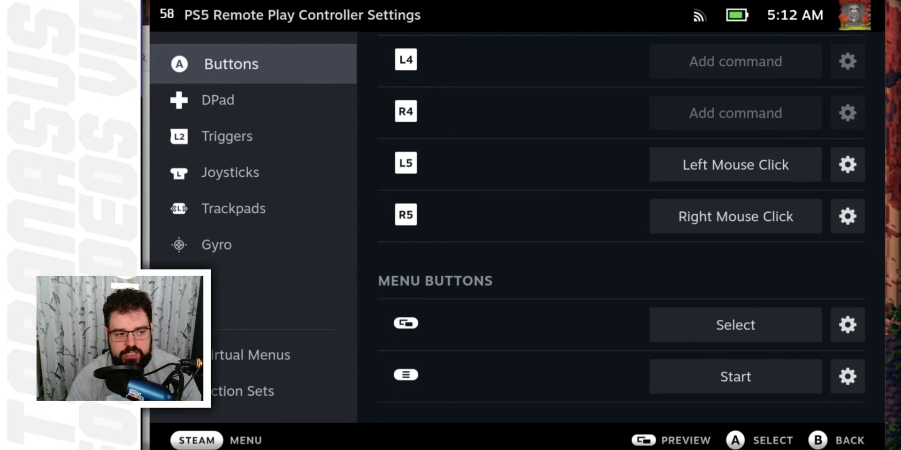
{"action": "key", "text": "Down"}
{"action": "key", "text": "Down"}
{"action": "key", "text": "Down"}
{"action": "key", "text": "Down"}
{"action": "key", "text": "Right"}
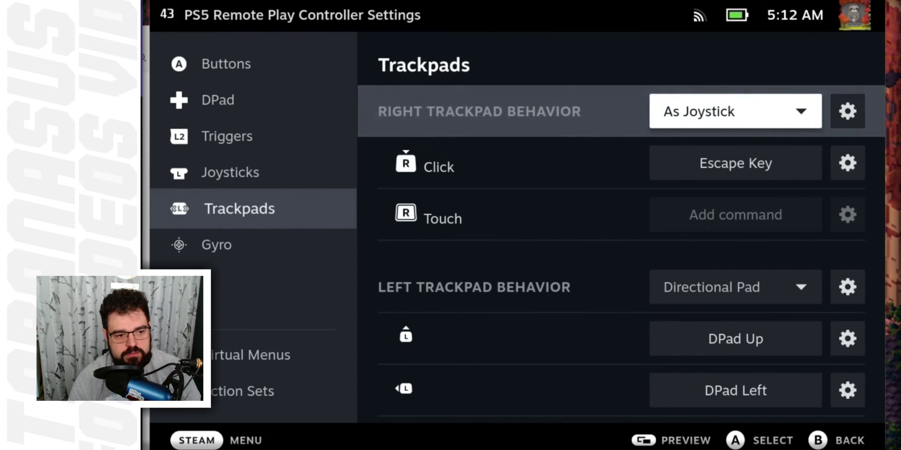
{"action": "key", "text": "Down"}
{"action": "key", "text": "Down"}
{"action": "key", "text": "Down"}
{"action": "key", "text": "Up"}
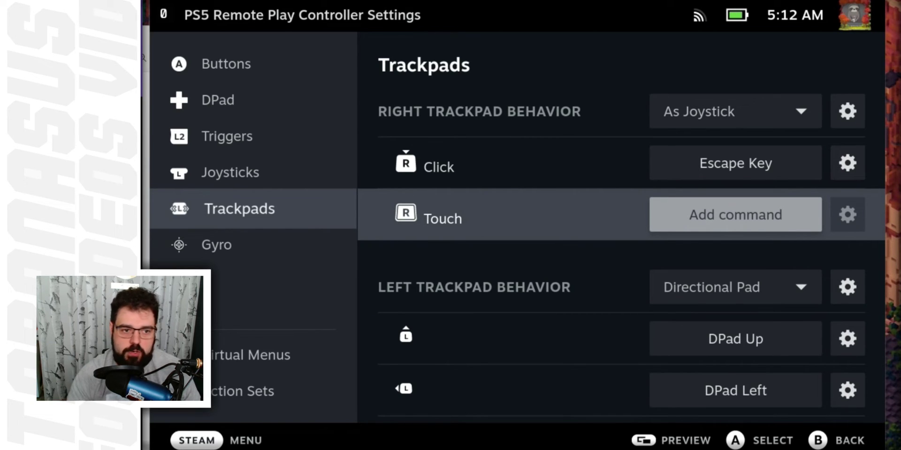
{"action": "key", "text": "Up"}
{"action": "key", "text": "Up"}
{"action": "key", "text": "Return"}
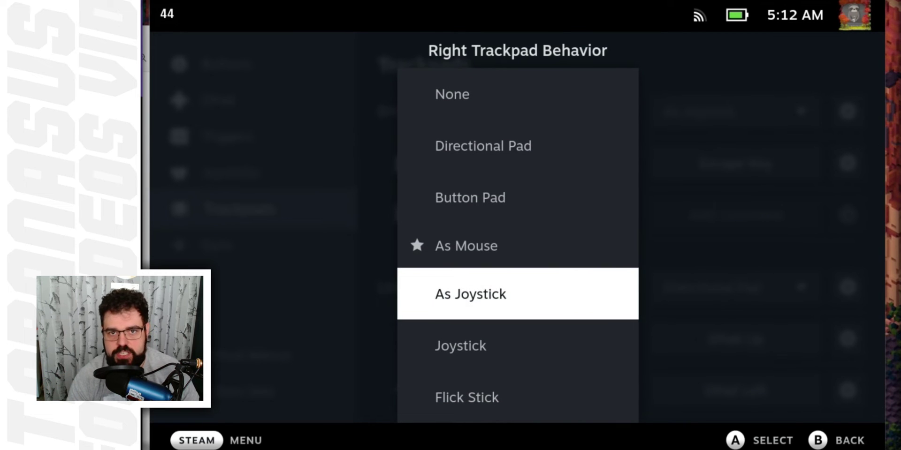
{"action": "key", "text": "Up"}
{"action": "key", "text": "Return"}
Map the right trackpad click to the Escape key and confirm the mapping
{"action": "key", "text": "Down"}
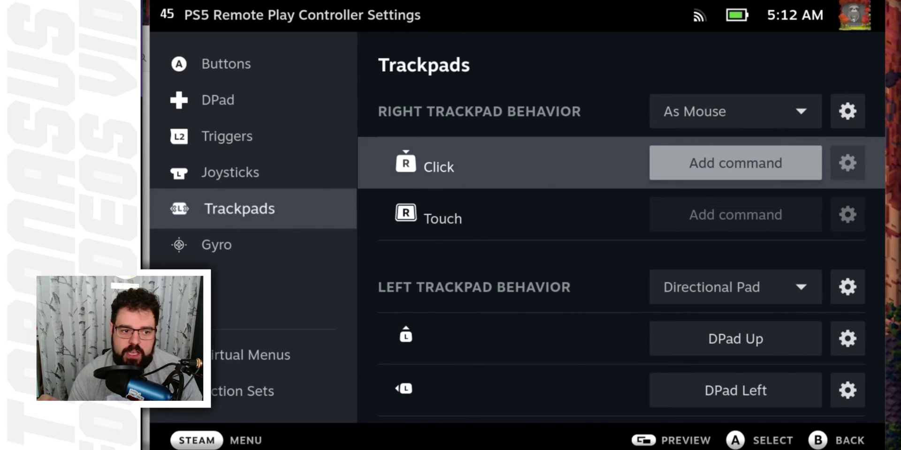
{"action": "key", "text": "Return"}
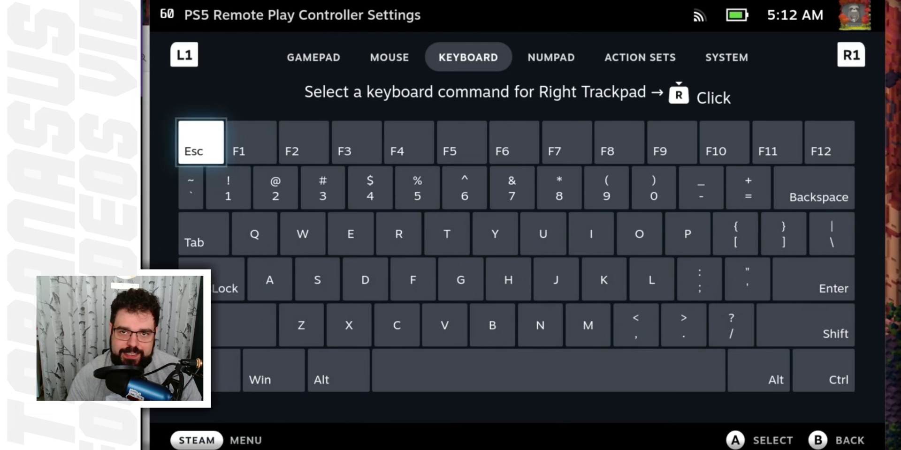
{"action": "key", "text": "Return"}
{"action": "key", "text": "Down"}
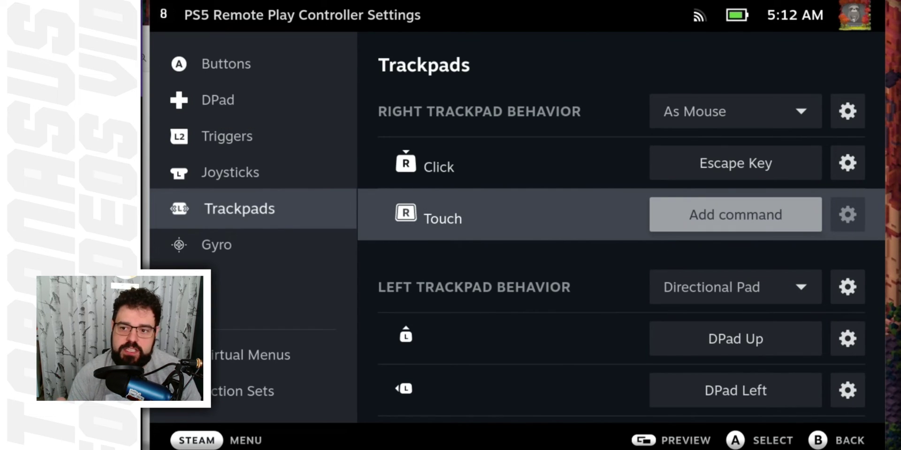
{"action": "key", "text": "Up"}
{"action": "key", "text": "Down"}
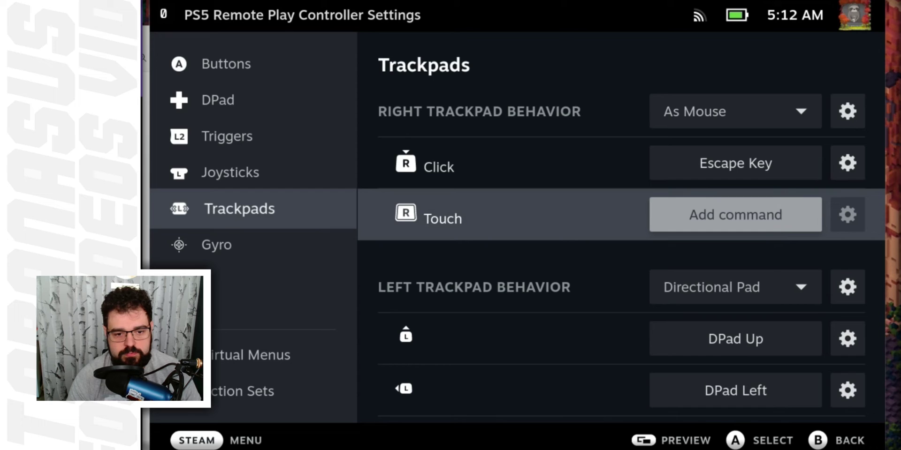
Leave controller settings and send a wakeup packet to the manual PS5-467 console
{"action": "key", "text": "Escape"}
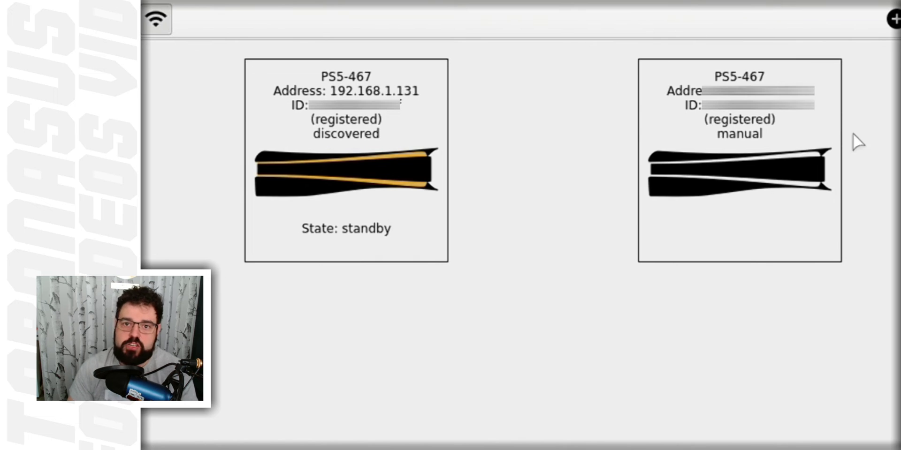
{"action": "right_click", "coordinate": [767, 194]}
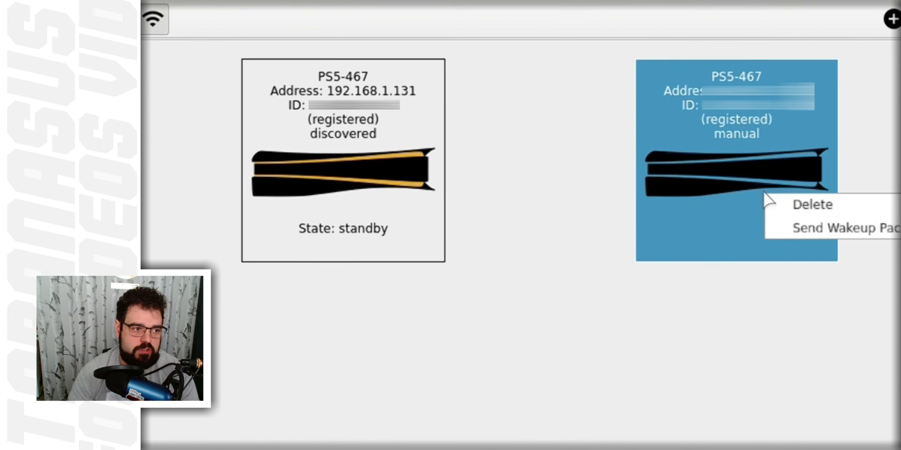
{"action": "left_click", "coordinate": [826, 225]}
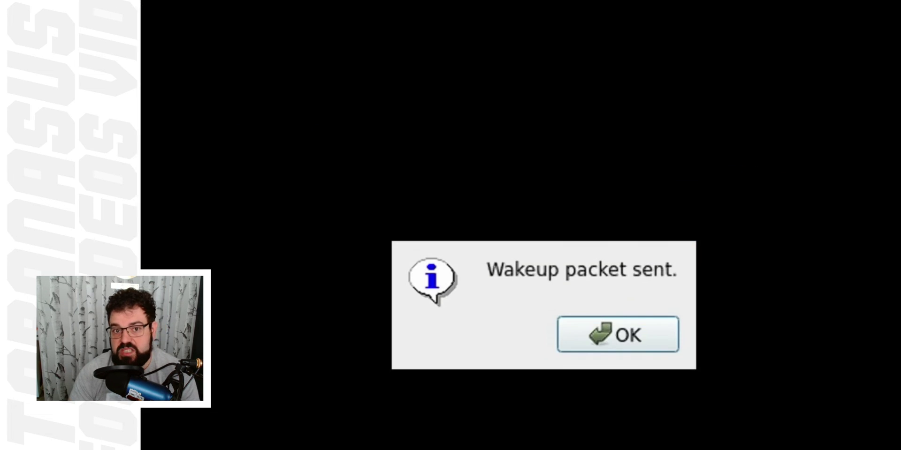